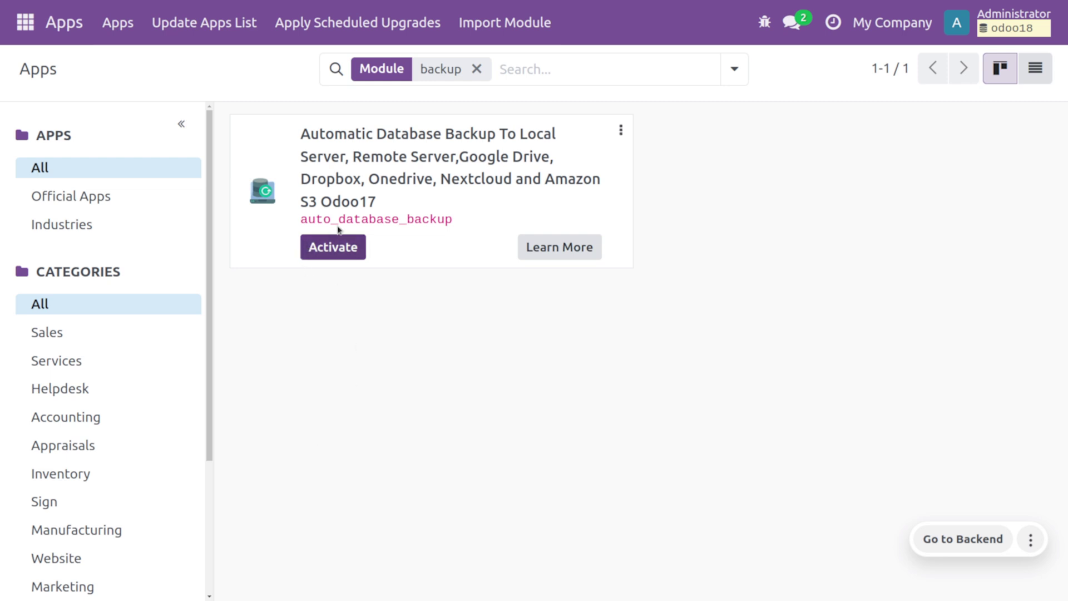
left_click(342, 248)
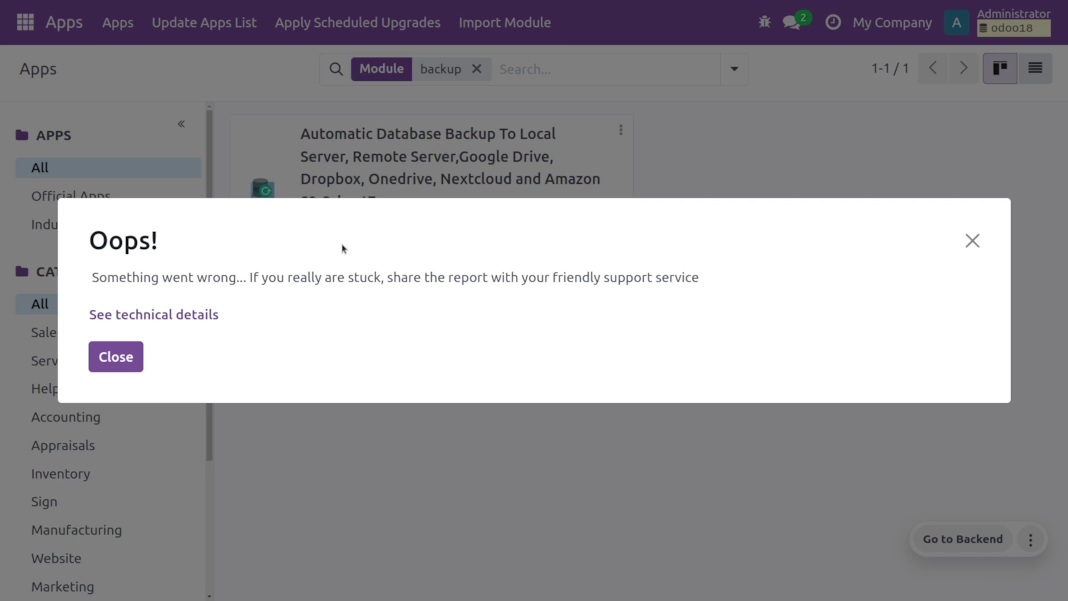
left_click(166, 316)
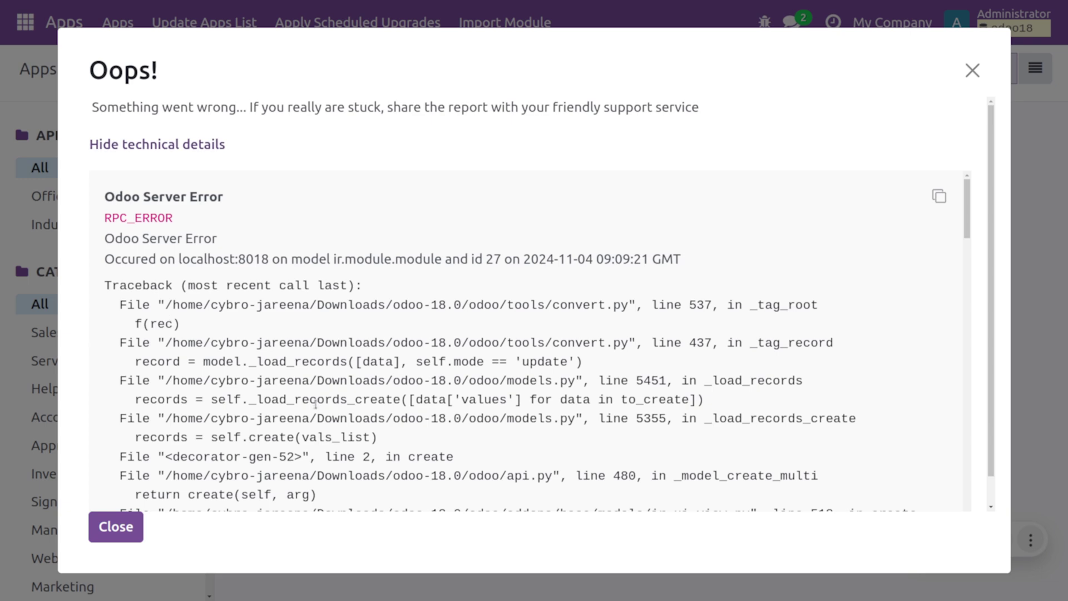
scroll(316, 404, "down", 3)
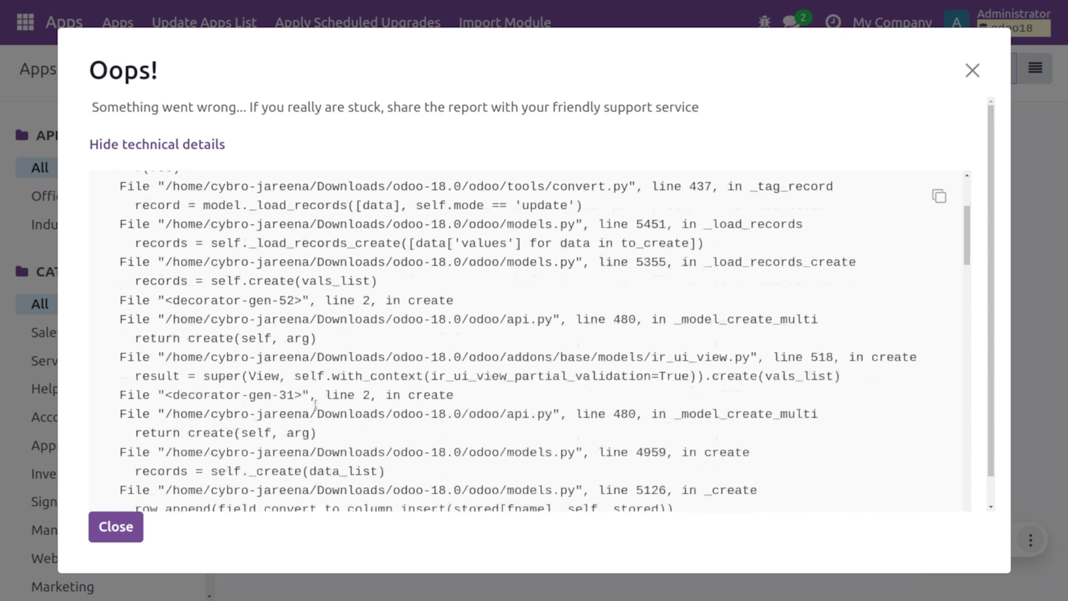
scroll(316, 405, "down", 3)
scroll(316, 405, "down", 3)
scroll(315, 405, "down", 3)
scroll(315, 405, "down", 1)
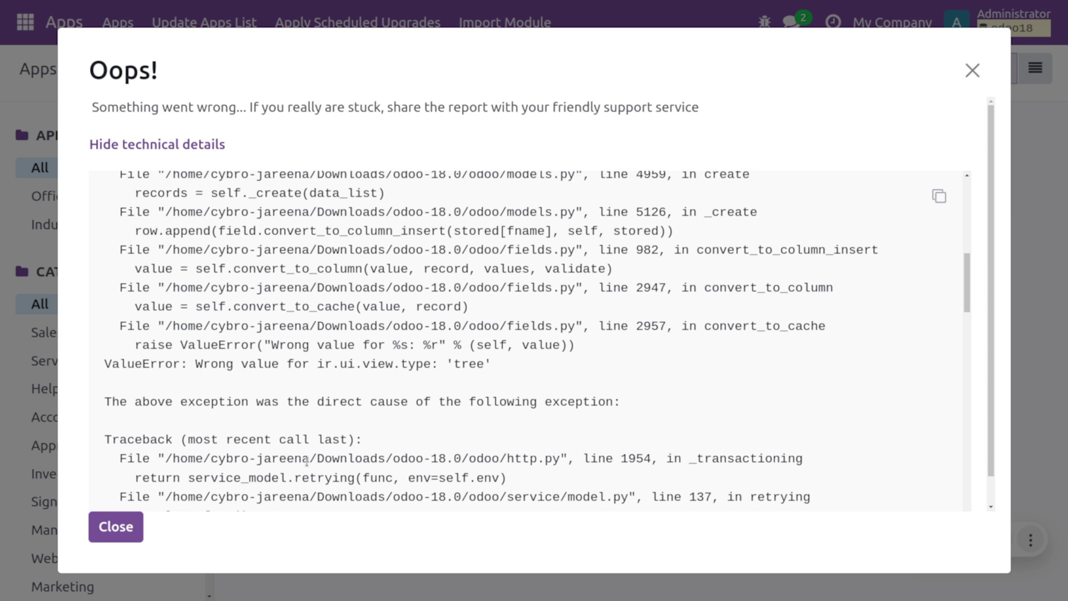
left_click(110, 524)
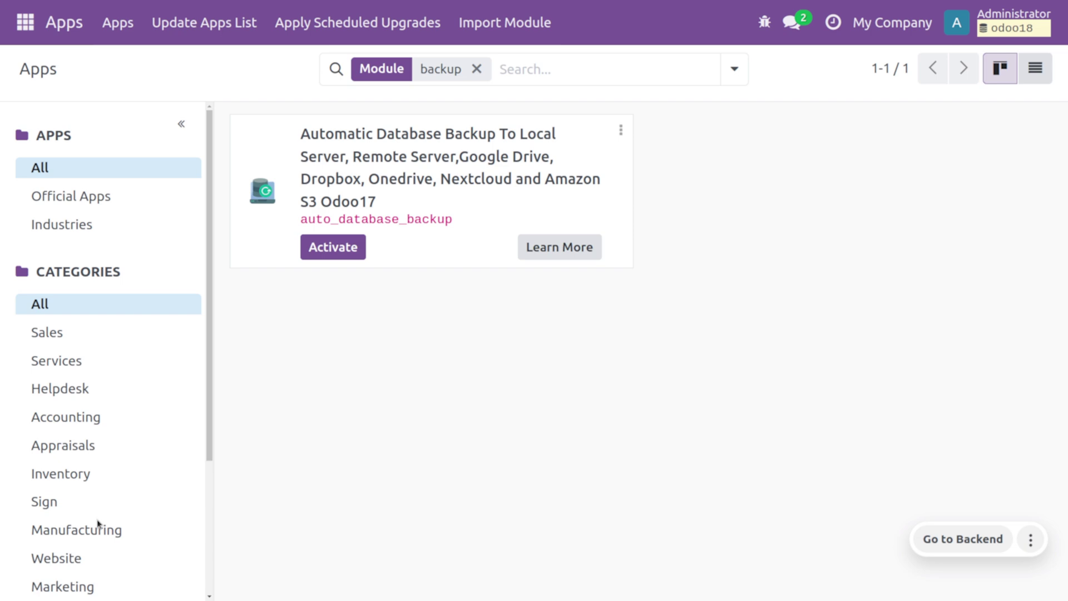
key("alt+Tab")
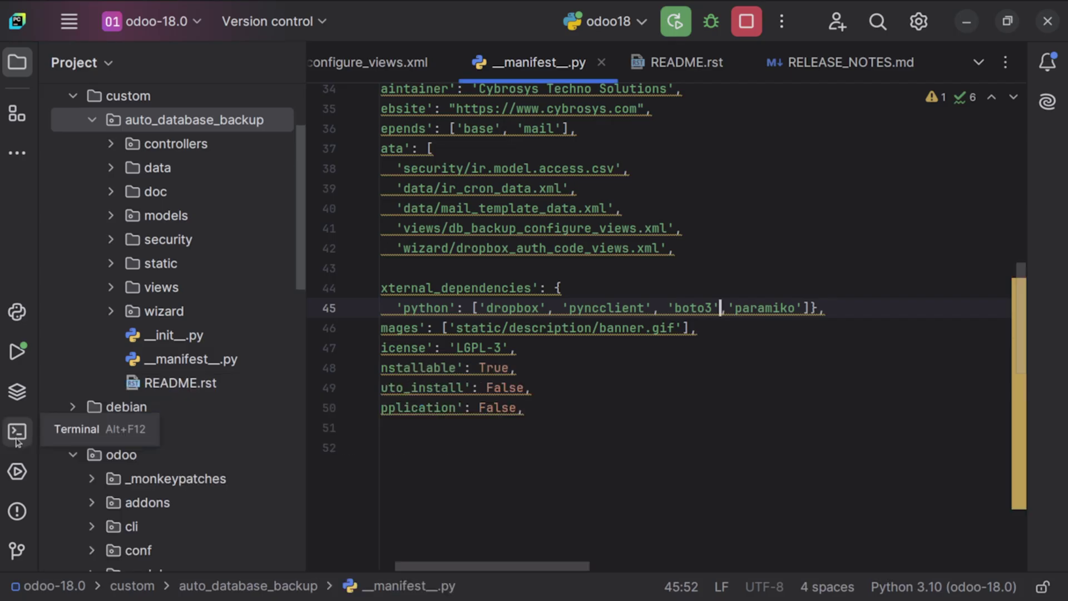
- In the project terminal, start a command with the .venv/bin/python path, auto-completing the folder name
left_click(17, 432)
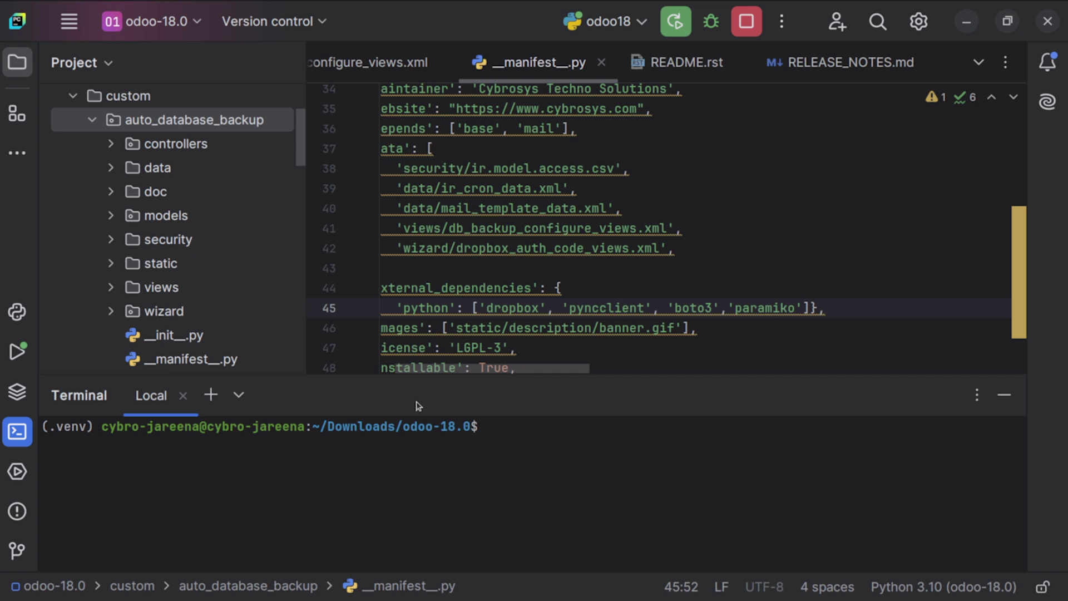
type(".ven")
type("v")
key("Tab")
key("Tab")
type("/bin/")
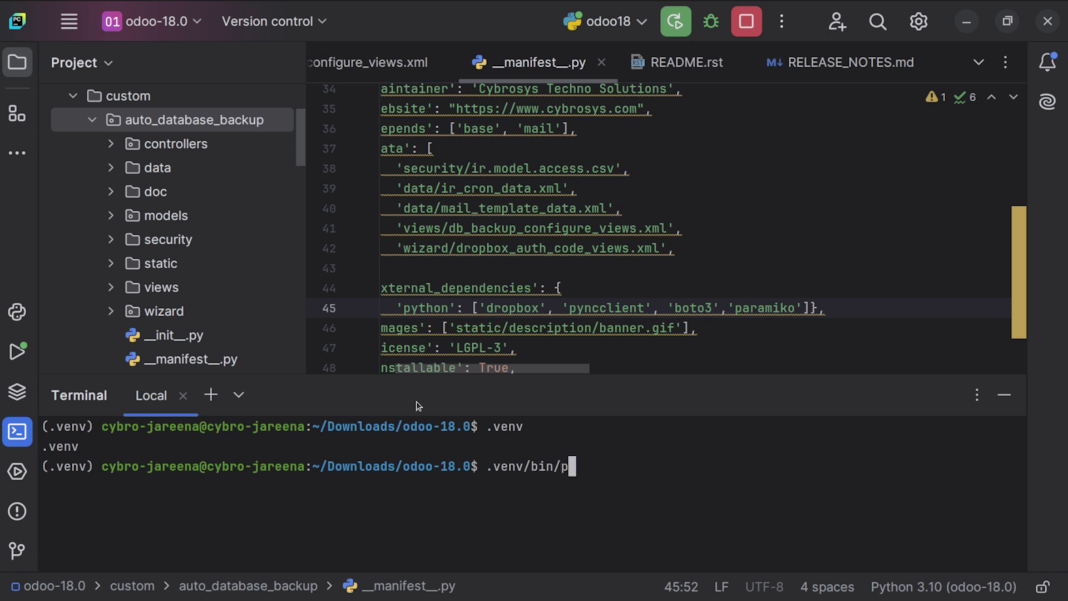
type("python")
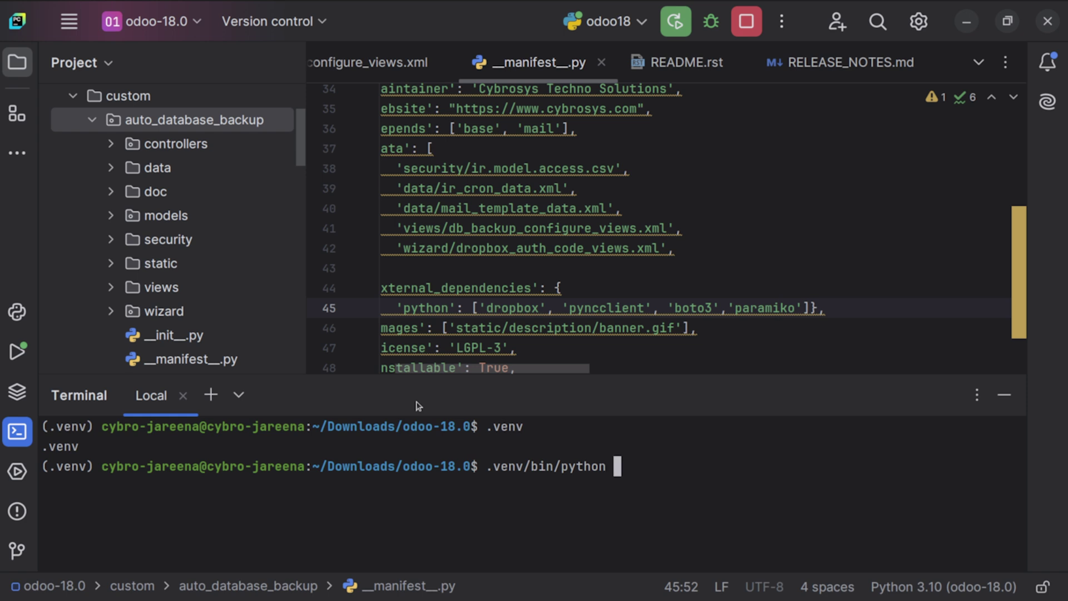
type(" /")
- Append the full odoo-bin path after the venv Python in the terminal command
key("BackSpace")
left_click(83, 97)
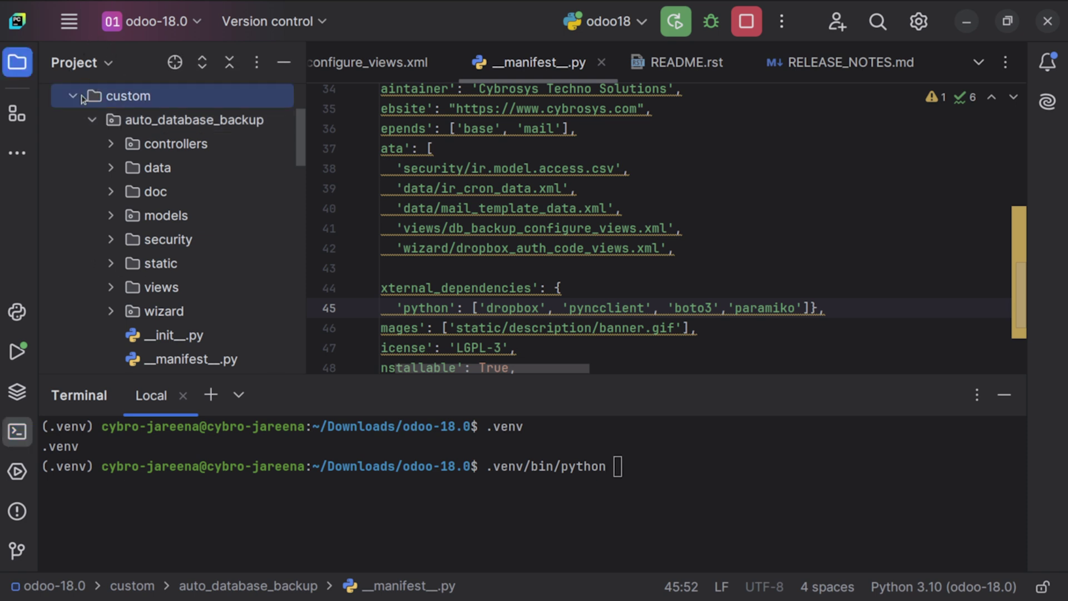
left_click(72, 96)
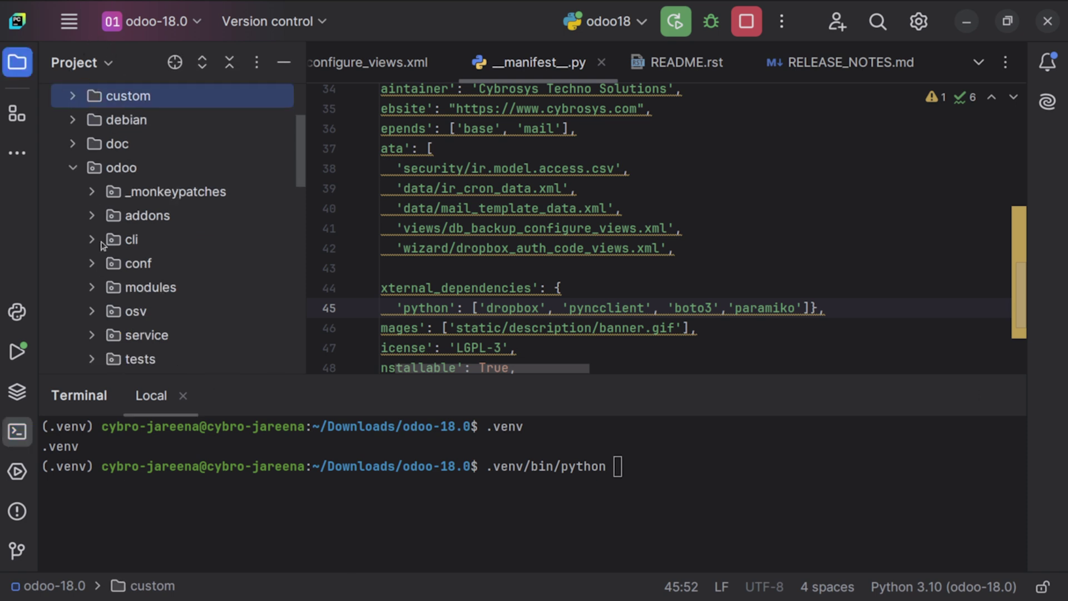
left_click(74, 167)
scroll(117, 192, "down", 3)
scroll(123, 220, "down", 3)
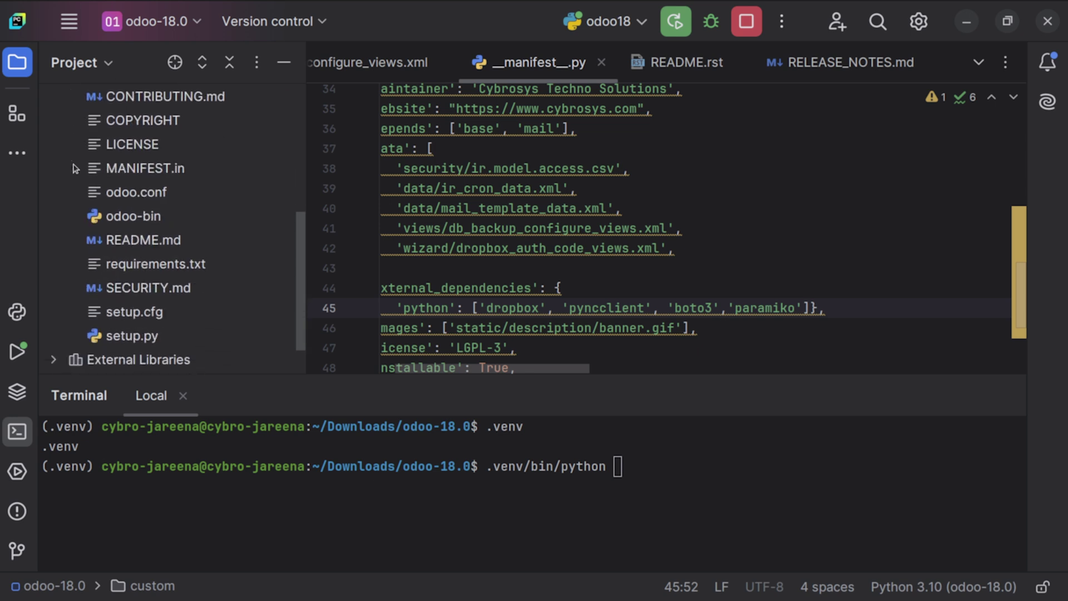
left_click(124, 218)
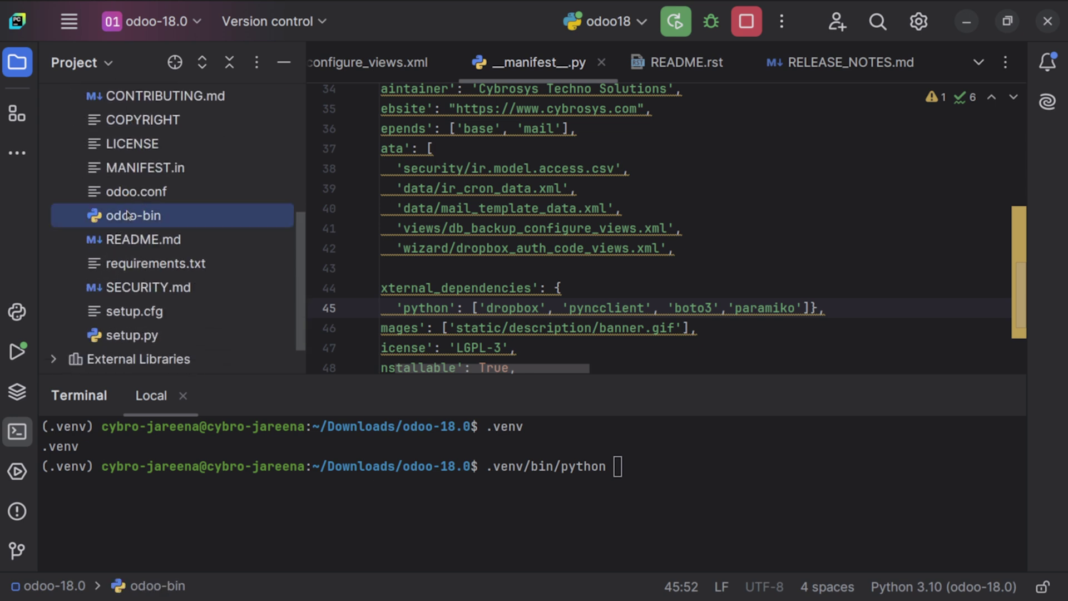
left_click(634, 466)
type("/home/cybro-jareena/Downloads/odoo-18.0/odoo-bin")
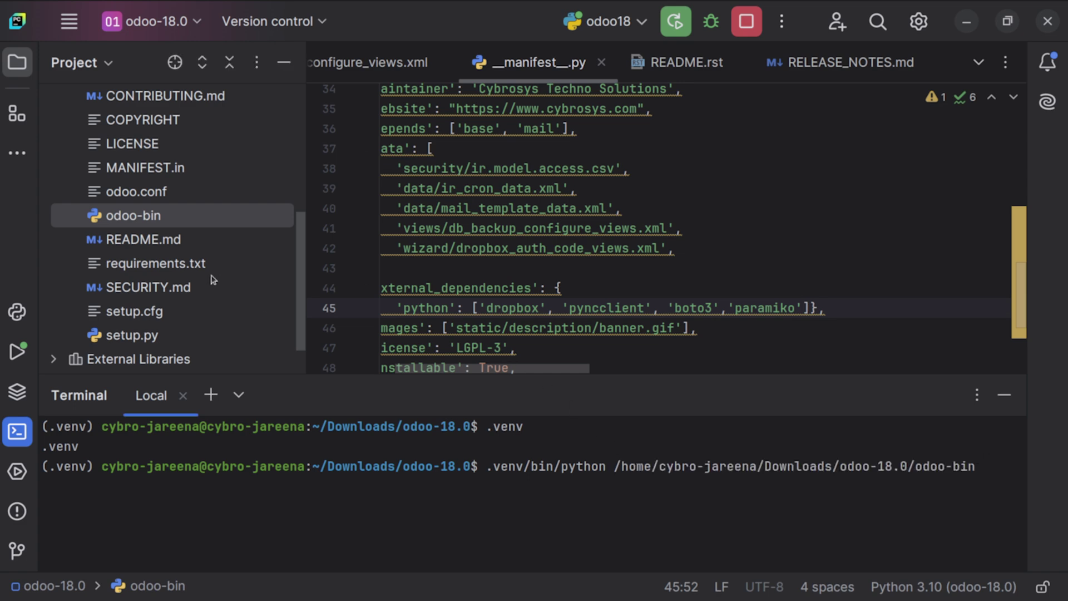
scroll(212, 279, "up", 5)
scroll(212, 280, "up", 3)
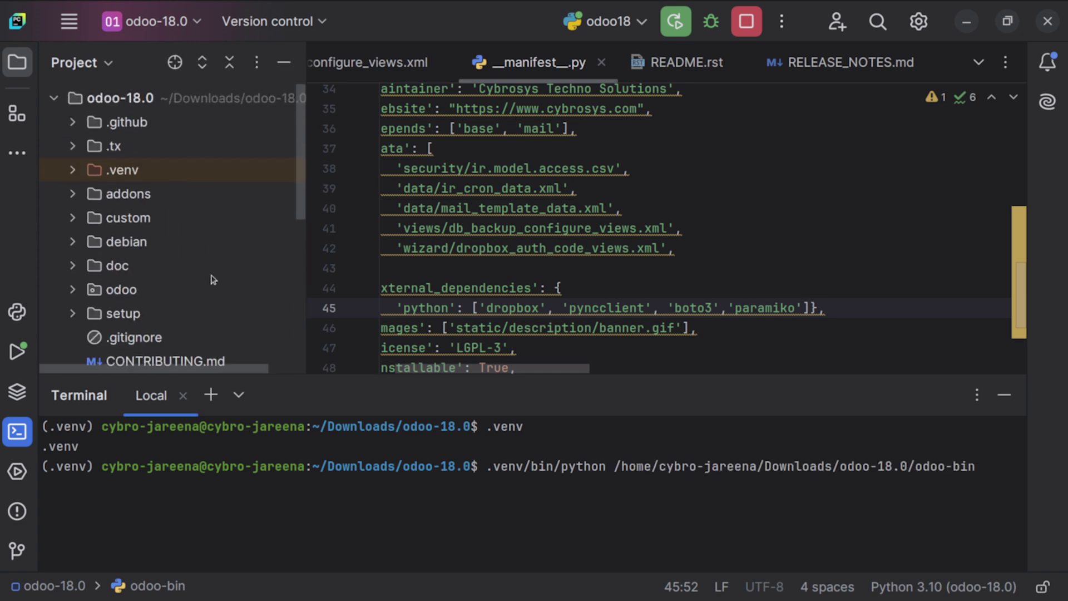
- Continue the command with the upgrade_code subcommand and the --addons-path option
left_click(72, 289)
scroll(71, 297, "down", 3)
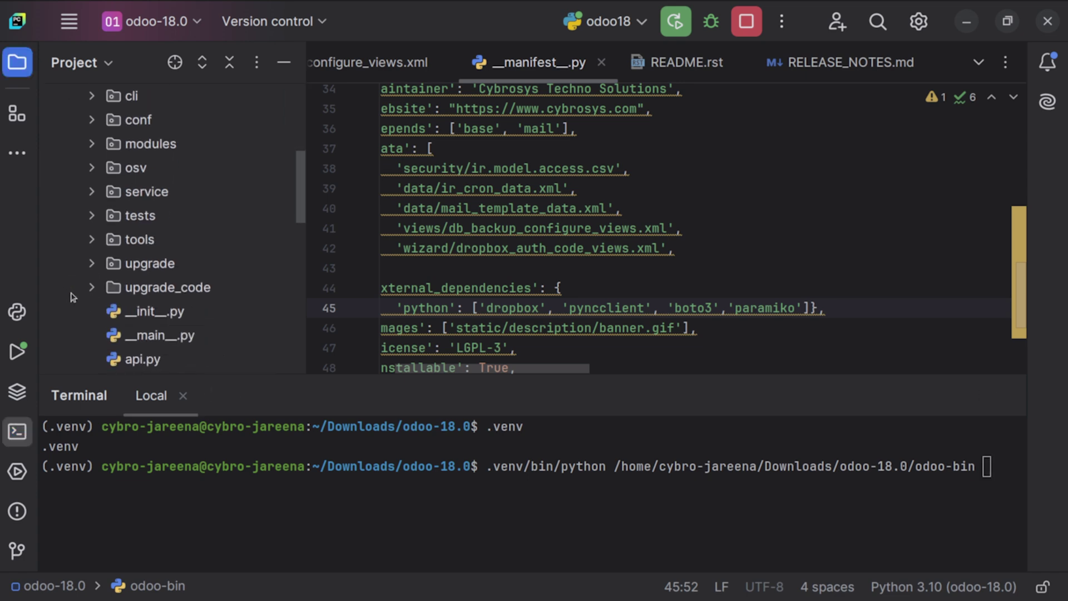
left_click(170, 290)
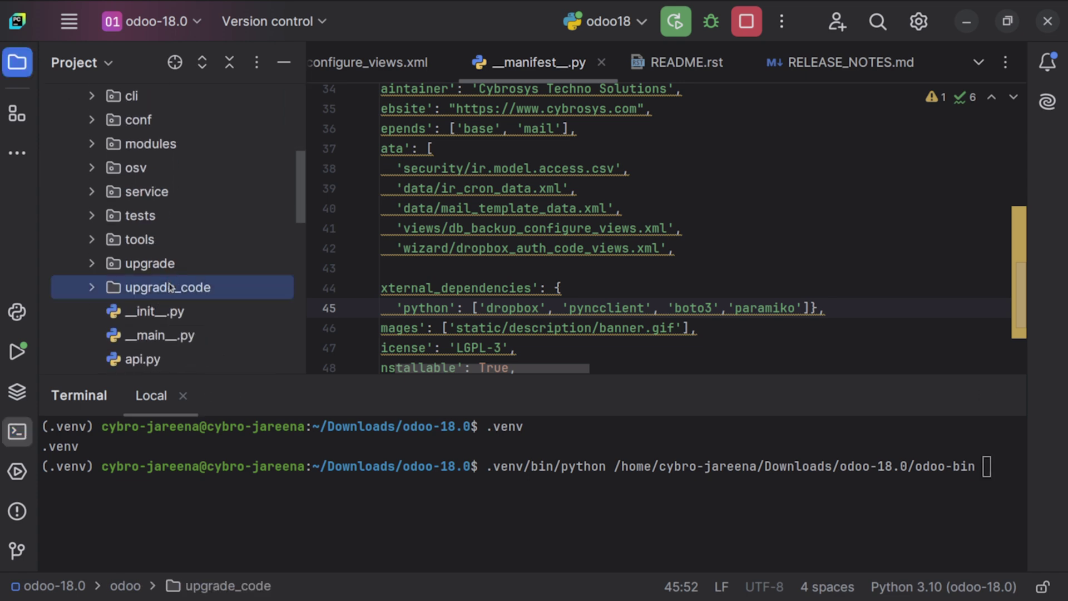
mouse_move(533, 484)
left_click(987, 466)
type("upgrade_code")
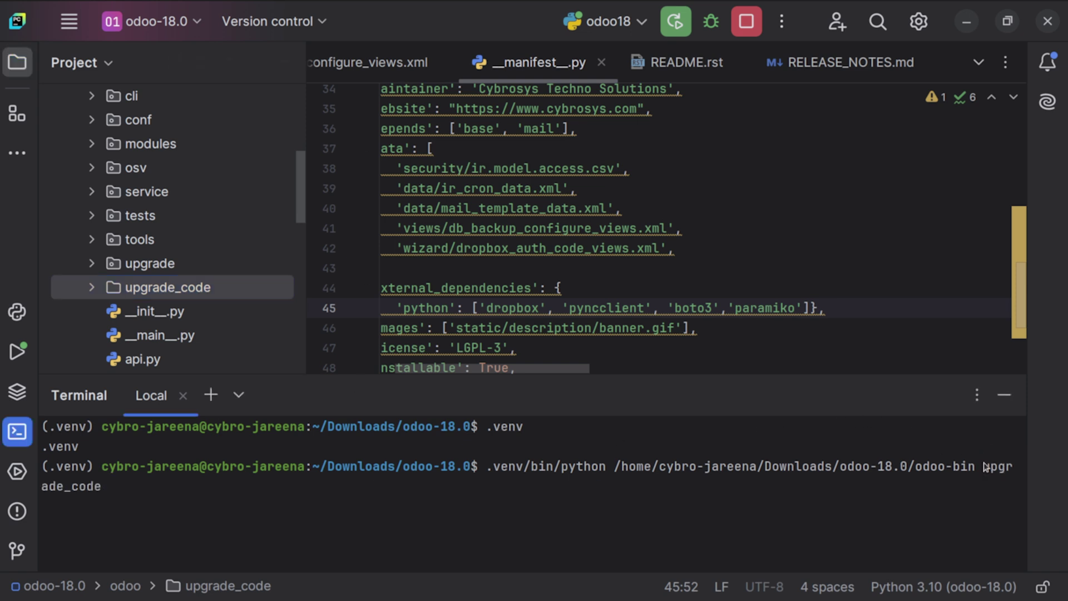
type(" --")
type("addons")
type("-path")
scroll(185, 251, "up", 3)
scroll(186, 203, "up", 3)
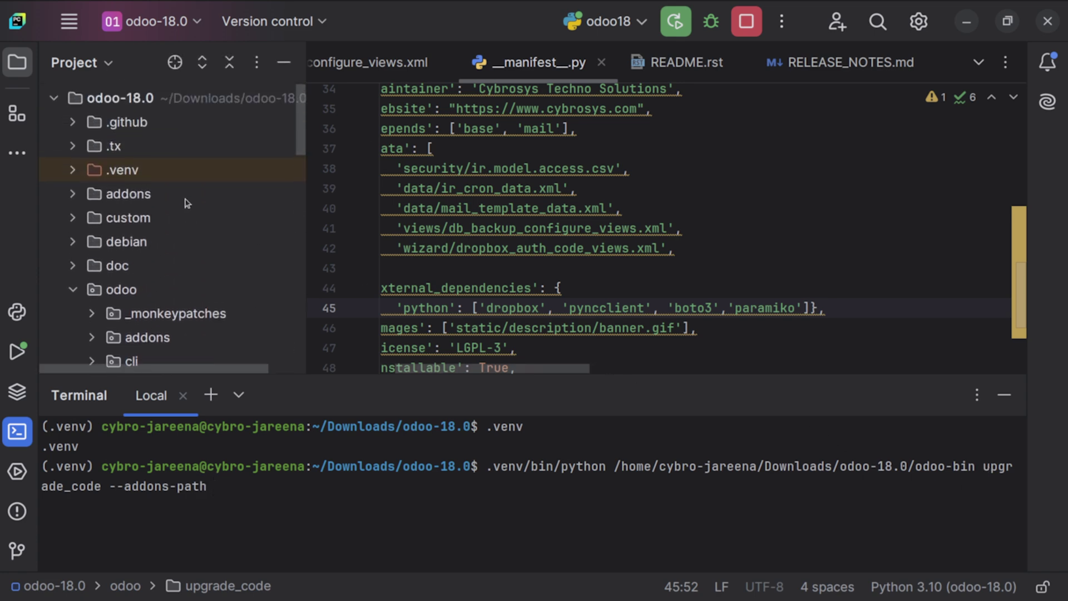
- Run upgrade_code with --addons-path set to the auto_database_backup folder
left_click(74, 219)
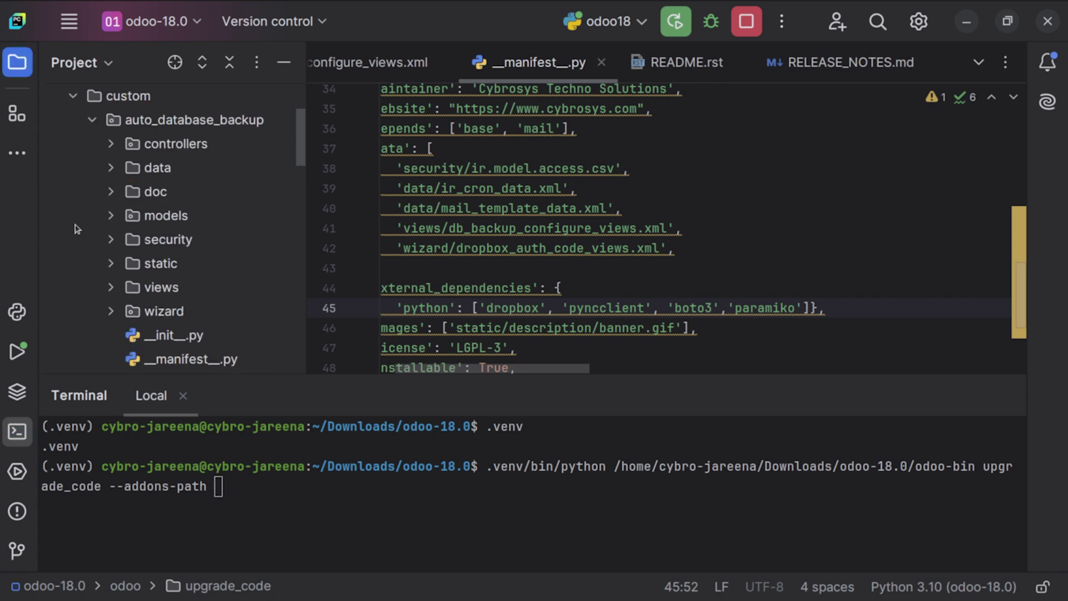
left_click(161, 119)
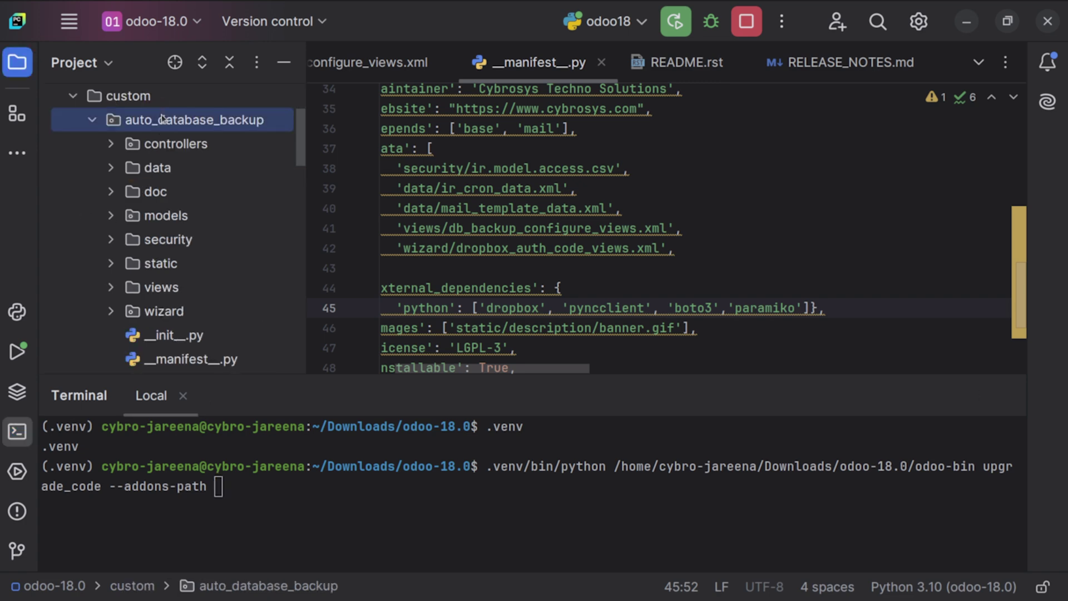
left_click(251, 482)
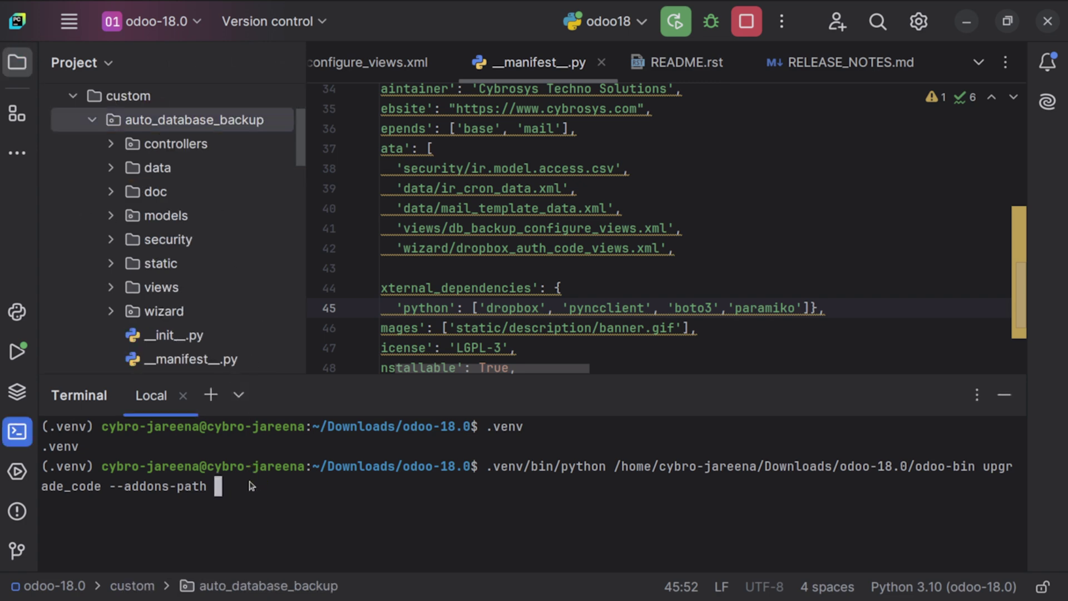
type("/home/cybro-jareena/Downloads/odoo-18.0/custom/auto_database_backup")
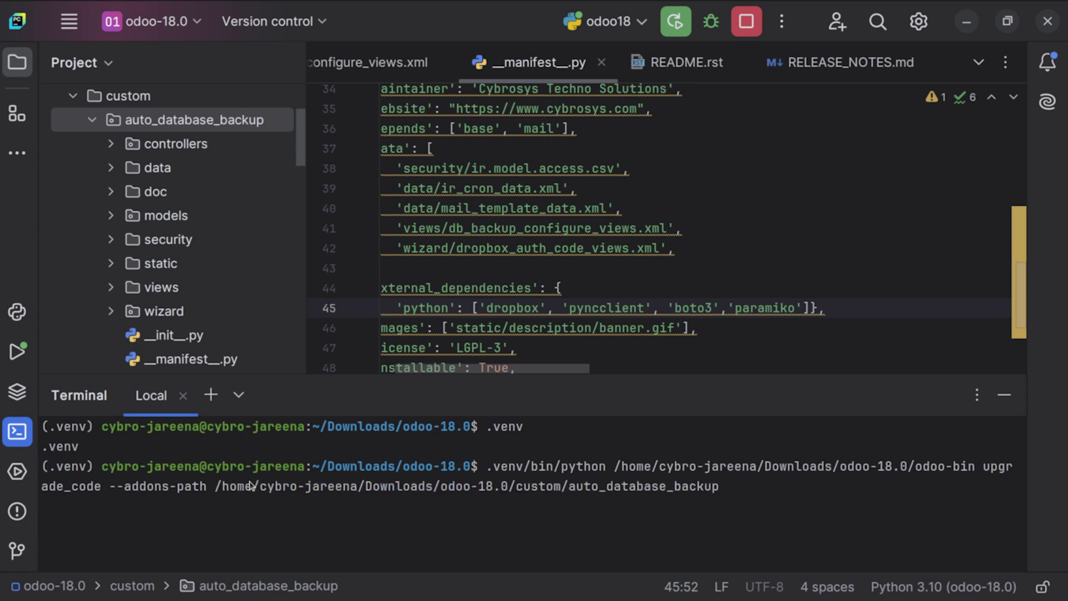
key("Return")
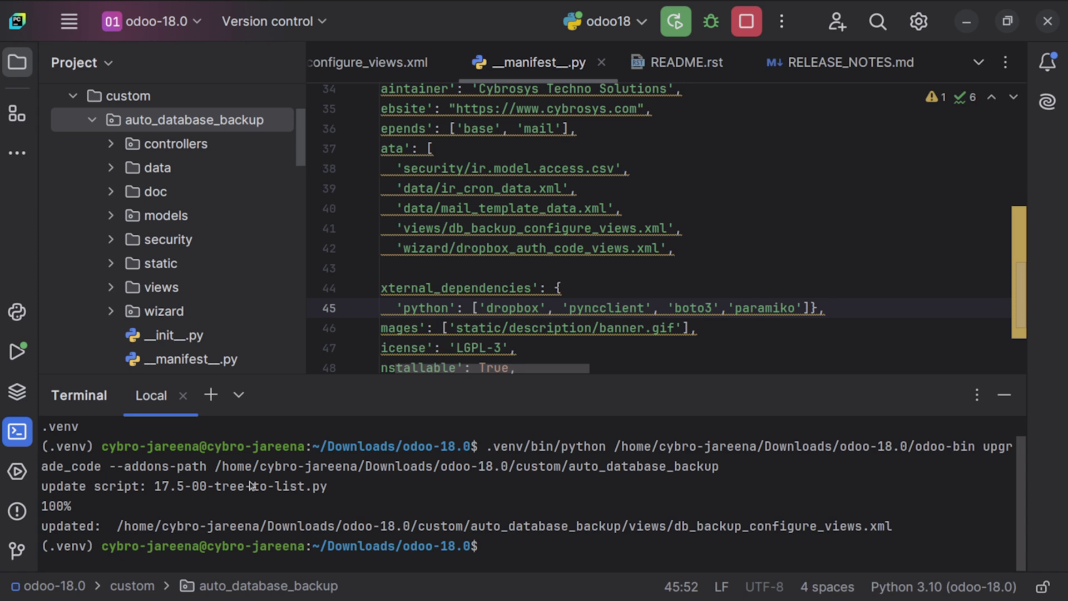
mouse_move(167, 63)
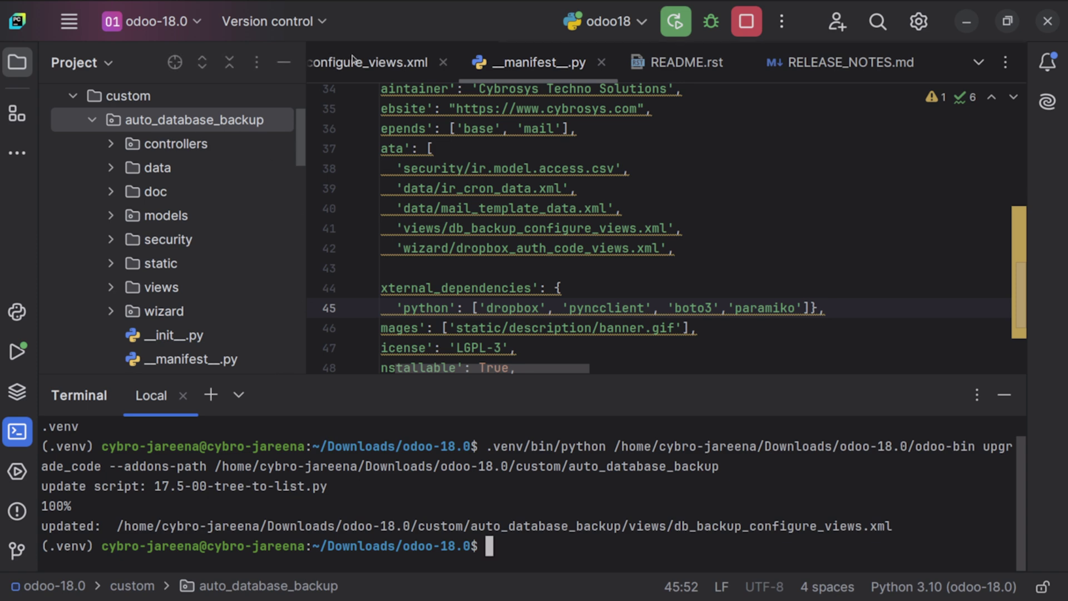
- Confirm db_backup_configure_views.xml uses list on lines 5 and 8, then switch to Odoo
left_click(367, 62)
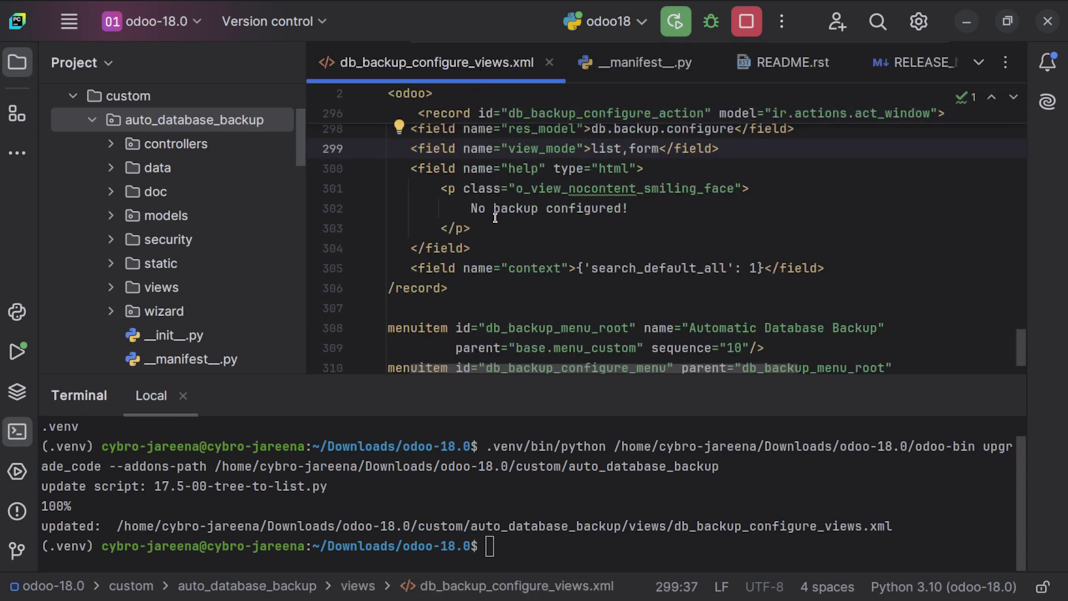
left_click(469, 228)
scroll(494, 218, "up", 5)
scroll(495, 219, "up", 3)
scroll(494, 218, "up", 10)
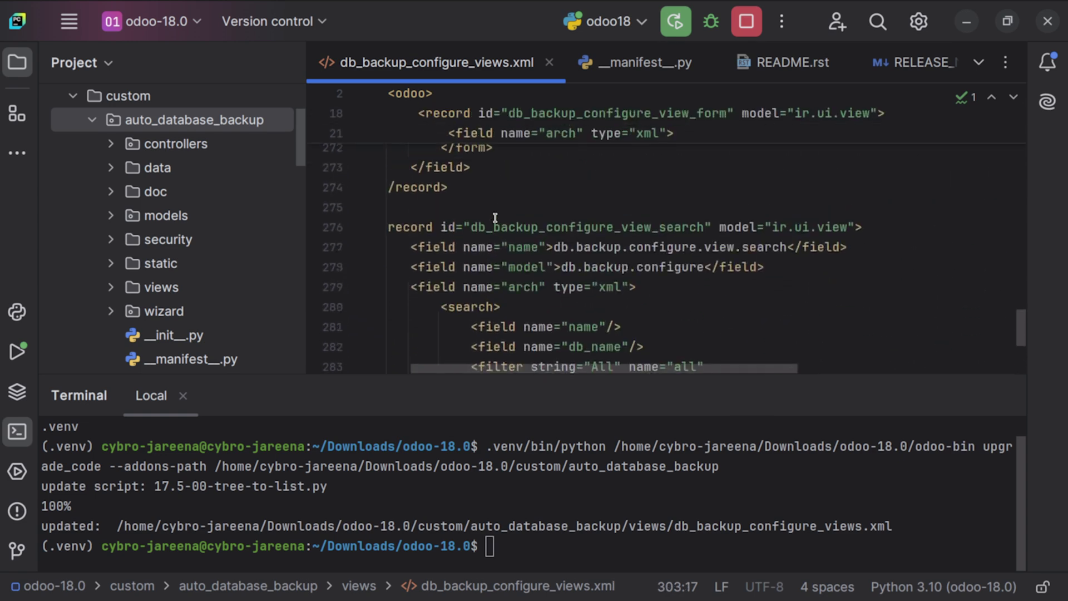
scroll(495, 219, "up", 10)
scroll(494, 218, "up", 10)
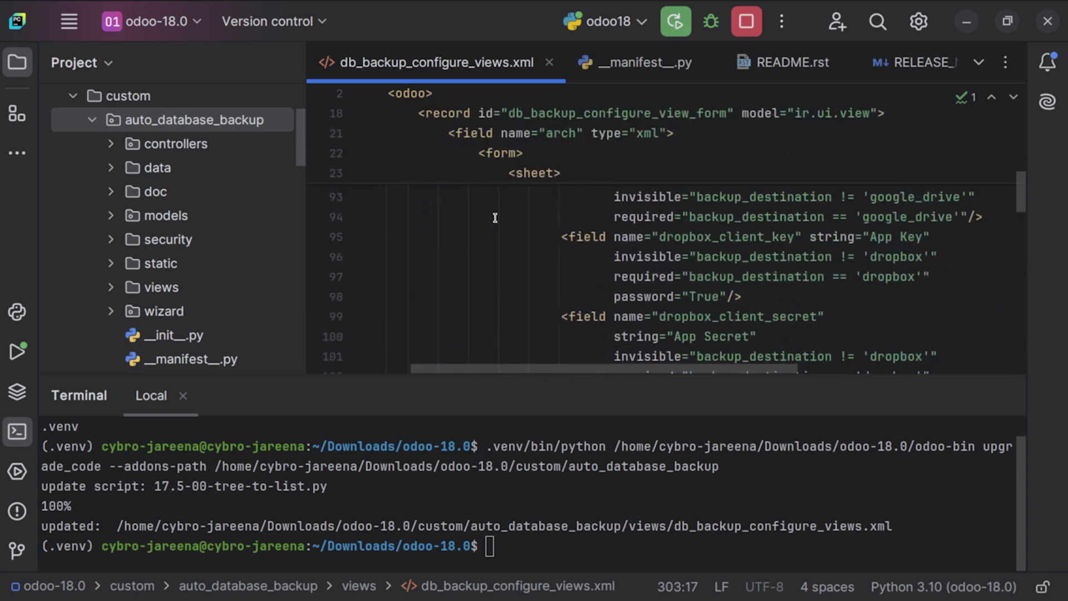
scroll(494, 219, "up", 10)
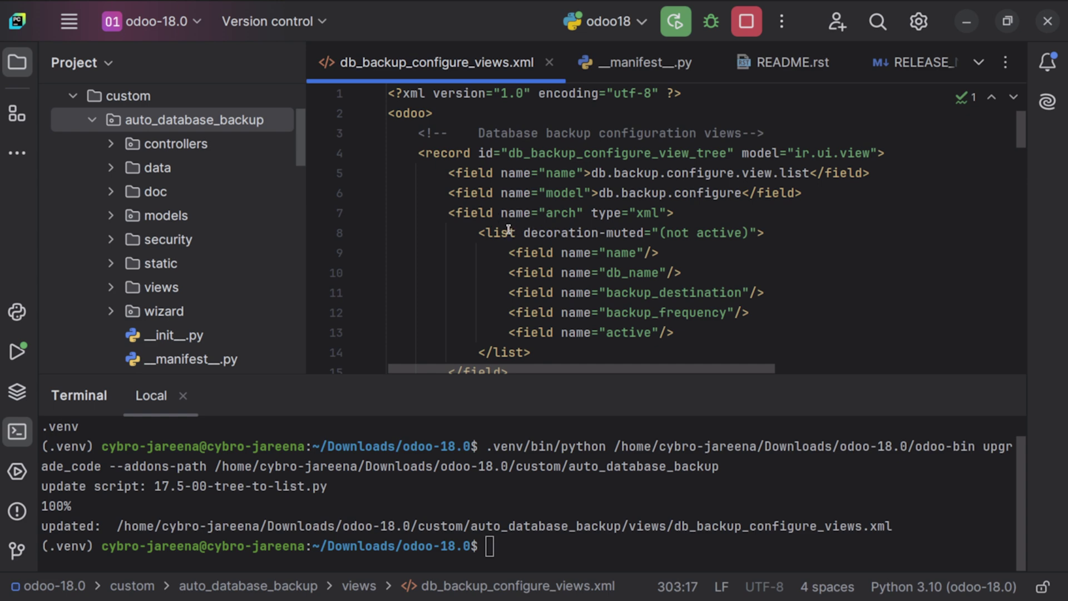
double_click(501, 232)
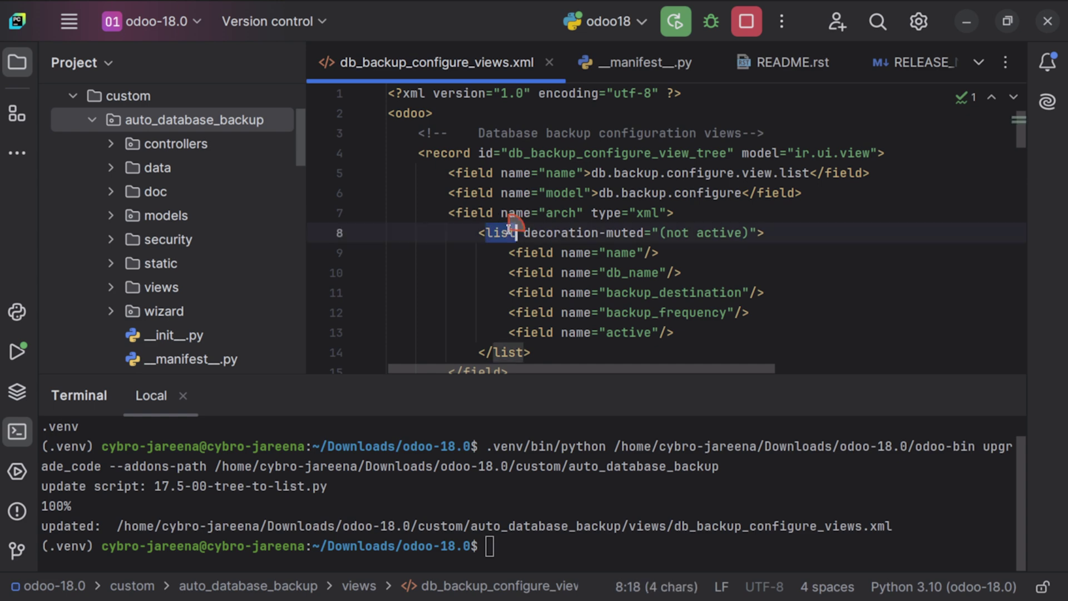
double_click(784, 177)
scroll(651, 316, "down", 5)
scroll(652, 315, "down", 3)
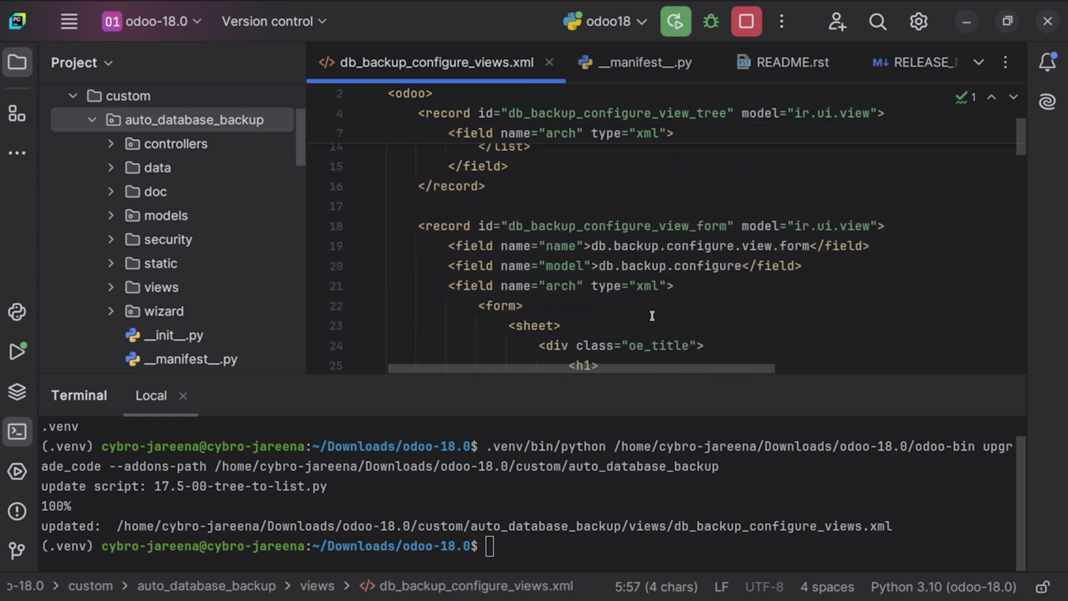
scroll(651, 315, "down", 6)
scroll(652, 316, "down", 6)
scroll(651, 316, "down", 6)
scroll(651, 315, "down", 6)
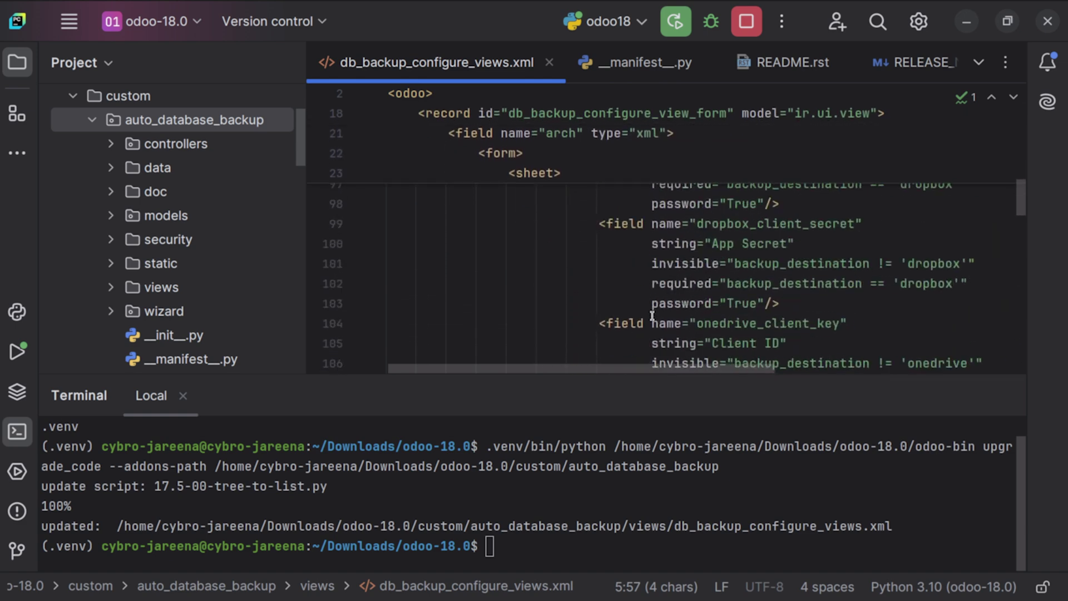
scroll(651, 316, "down", 8)
scroll(652, 316, "down", 8)
scroll(652, 316, "down", 8)
scroll(651, 315, "down", 8)
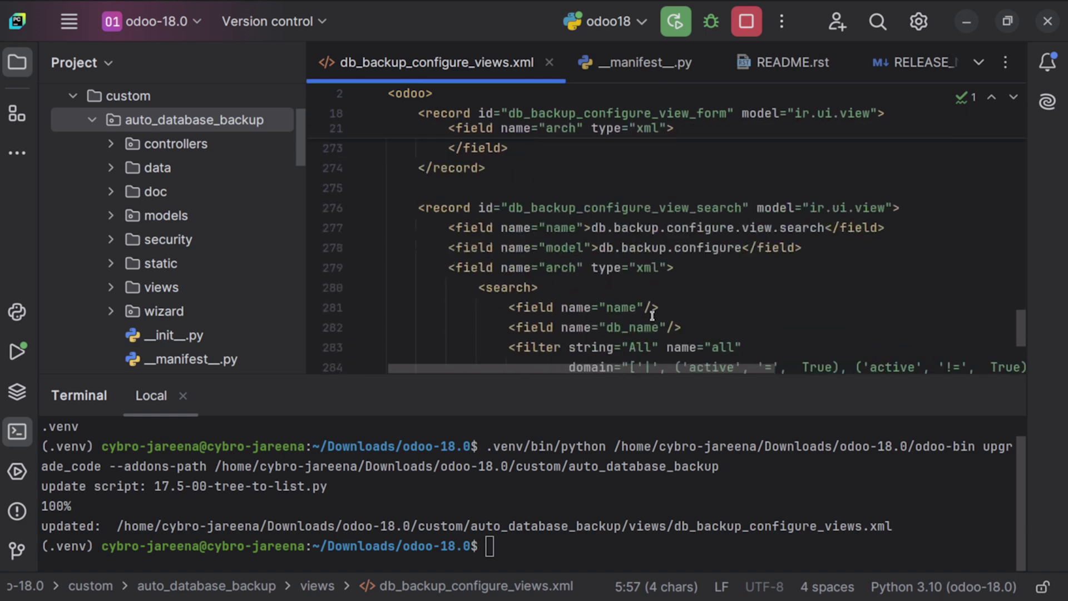
scroll(652, 316, "down", 1)
scroll(652, 316, "down", 2)
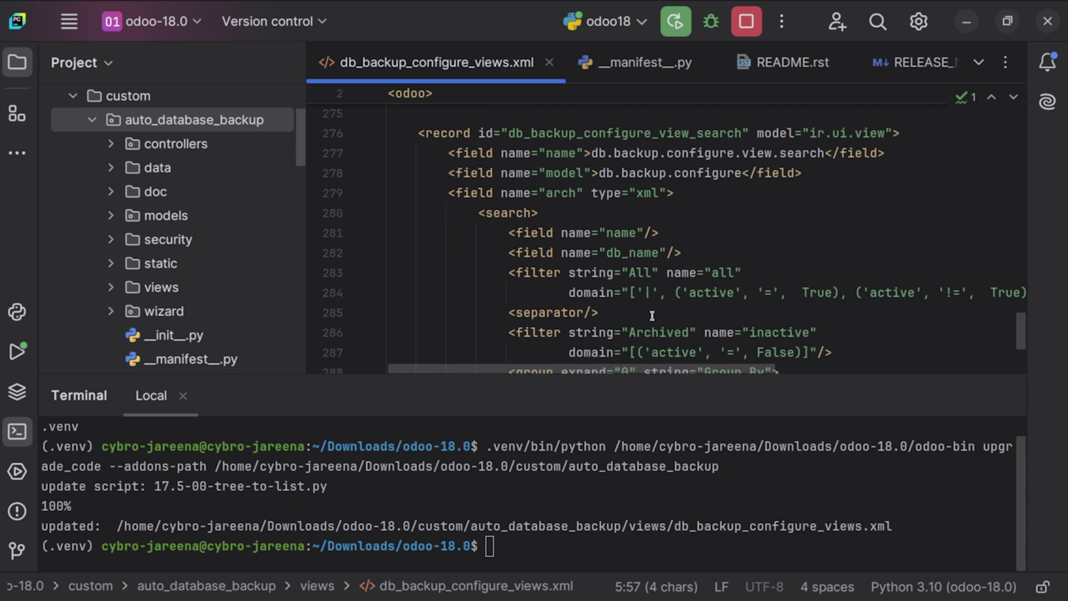
scroll(651, 315, "down", 4)
scroll(651, 316, "down", 3)
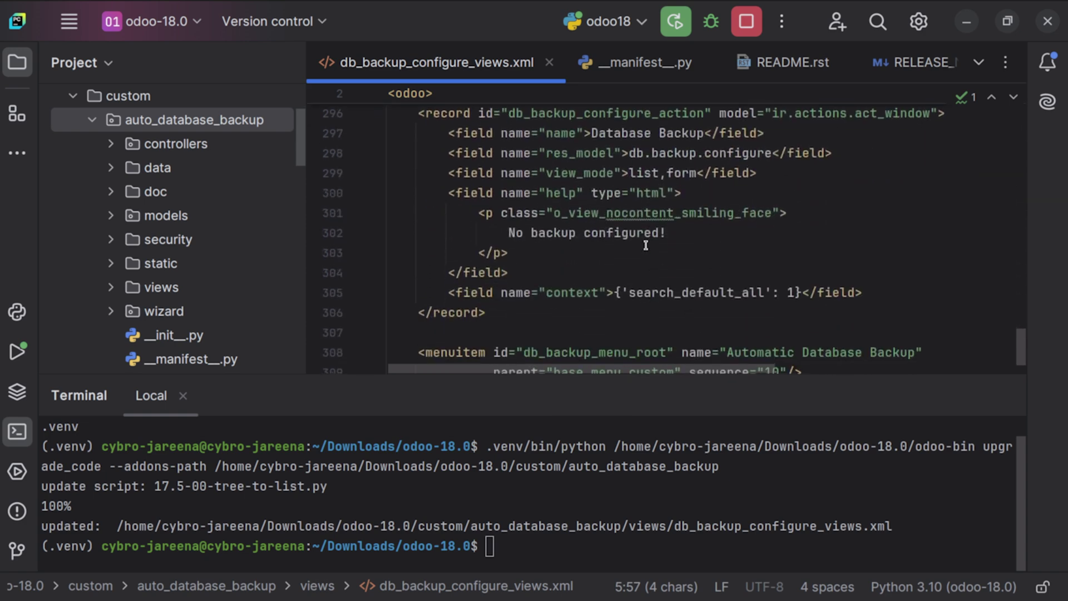
key("alt+Tab")
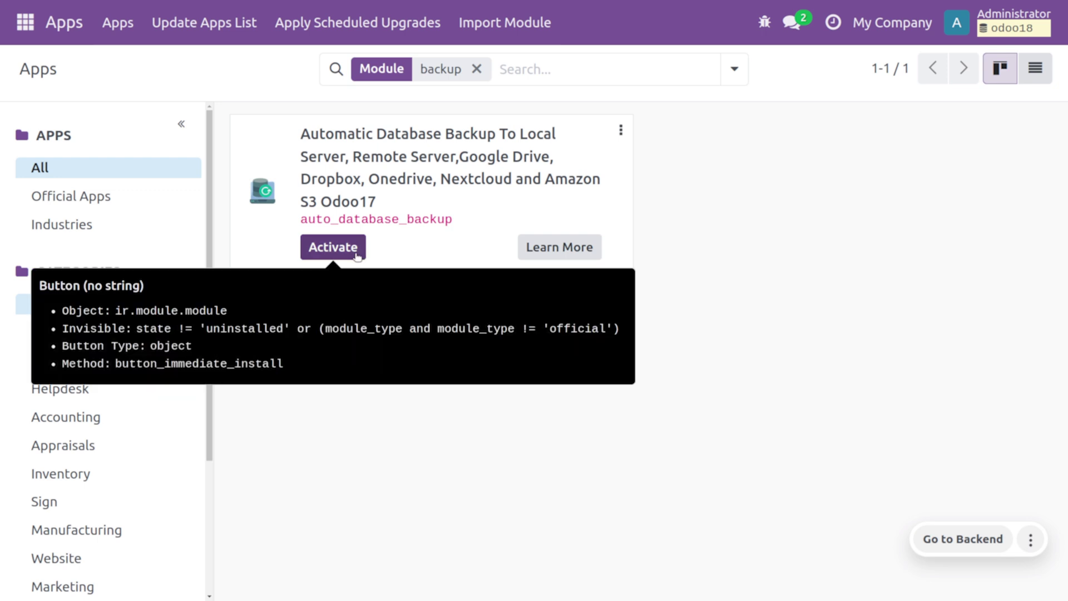
- Activate the Automatic Database Backup module on the backup-filtered Apps page
left_click(356, 255)
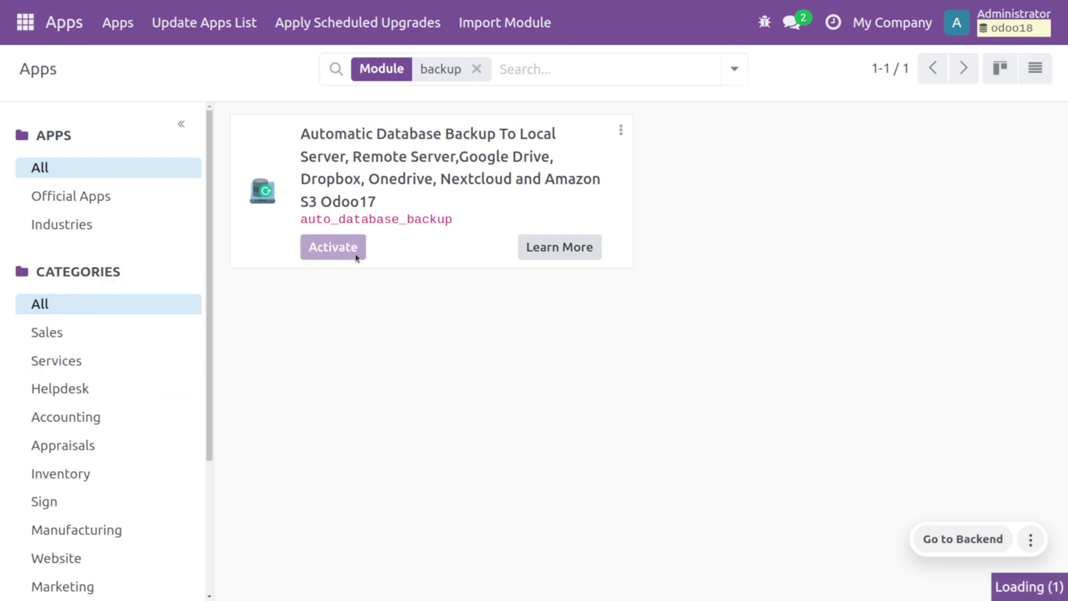